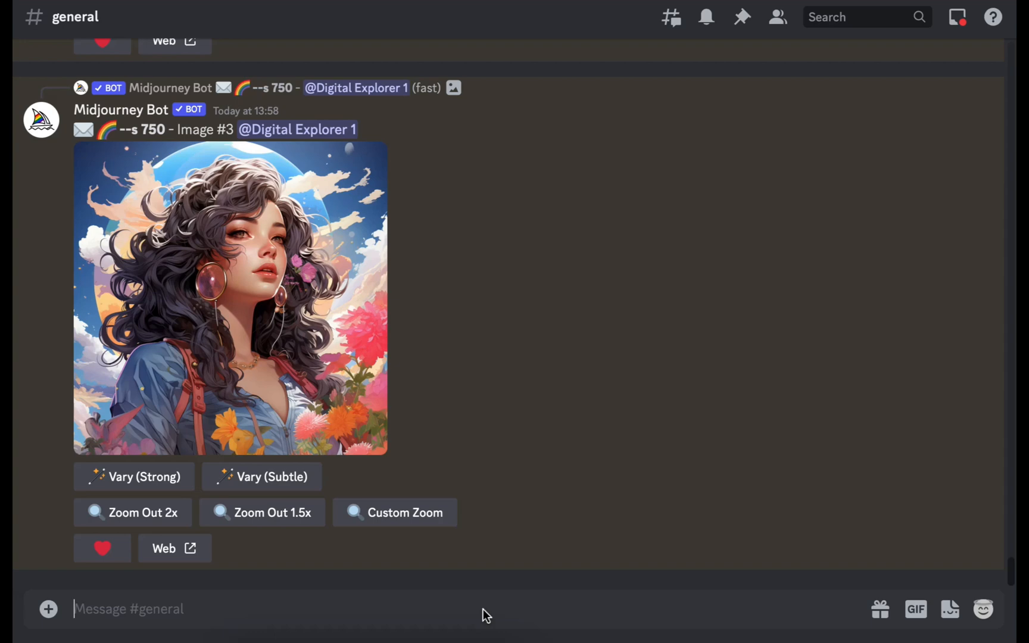
Step: Generate Midjourney images with the /imagine command and the prompt "fruit salad"
text(/)
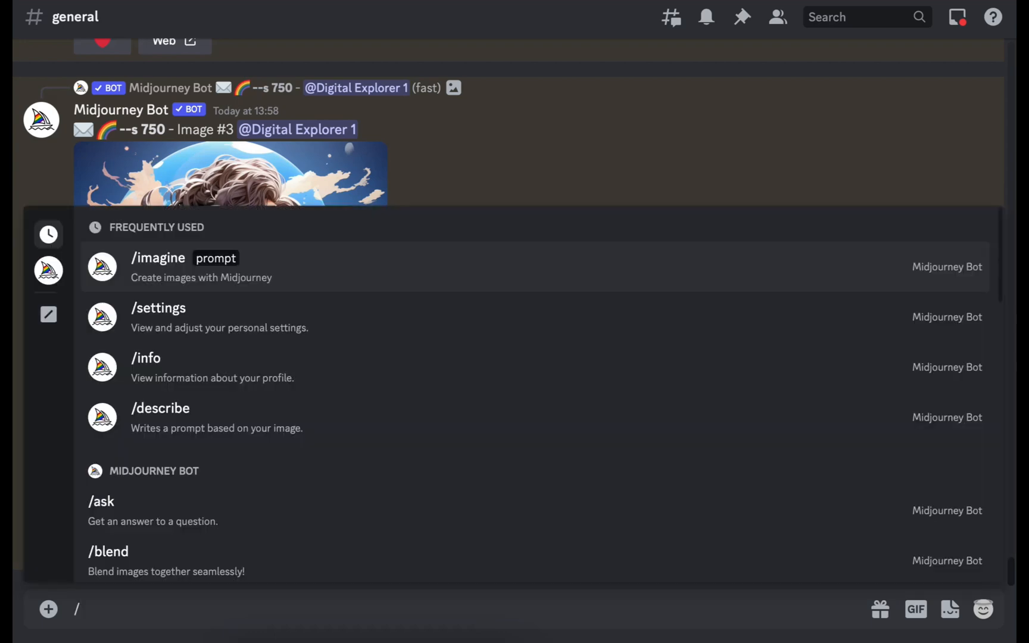
click(460, 268)
text(fruit sald)
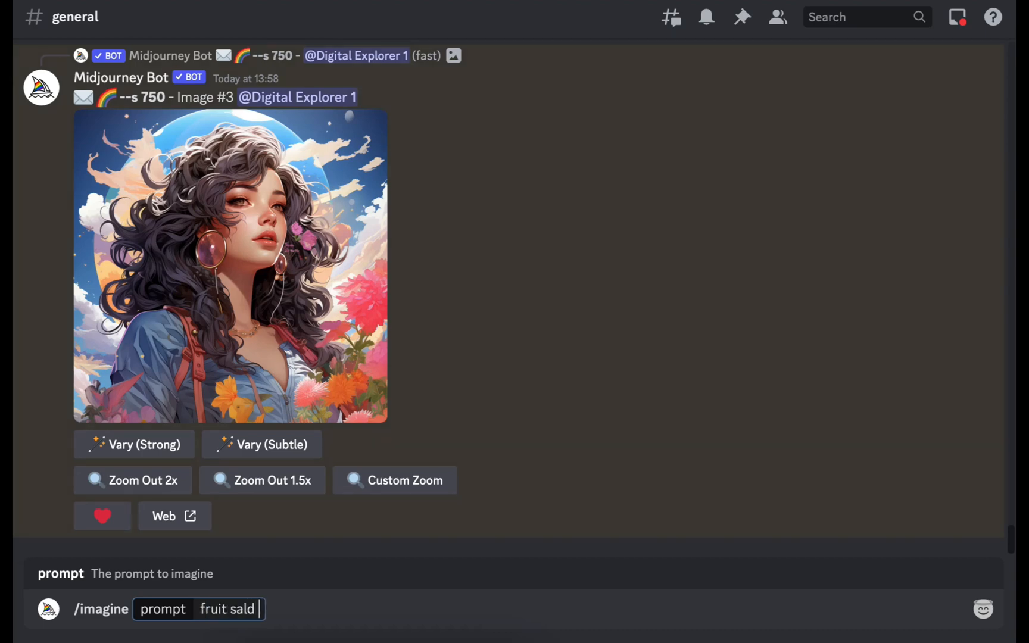
key(BackSpace)
key(BackSpace)
text(ad)
key(Return)
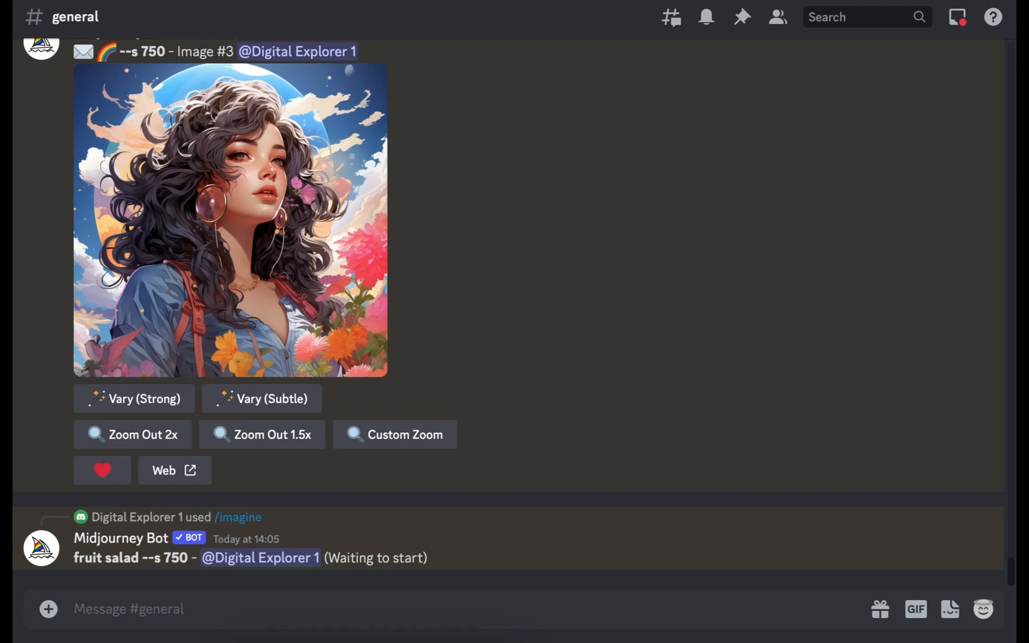
Step: View the fruit salad grid enlarged and upscale its second image
click(239, 289)
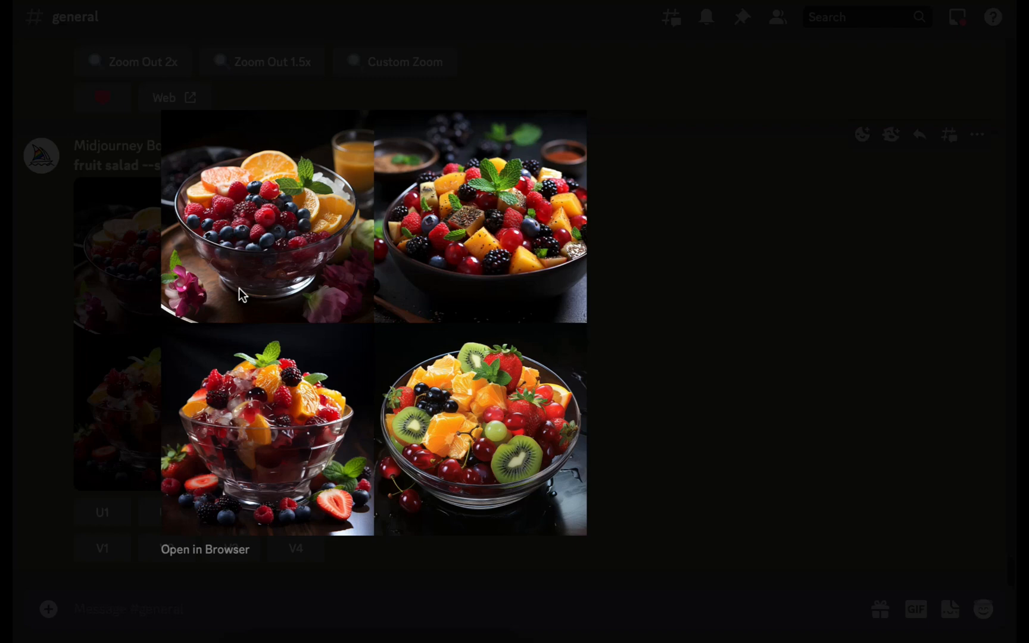
click(692, 266)
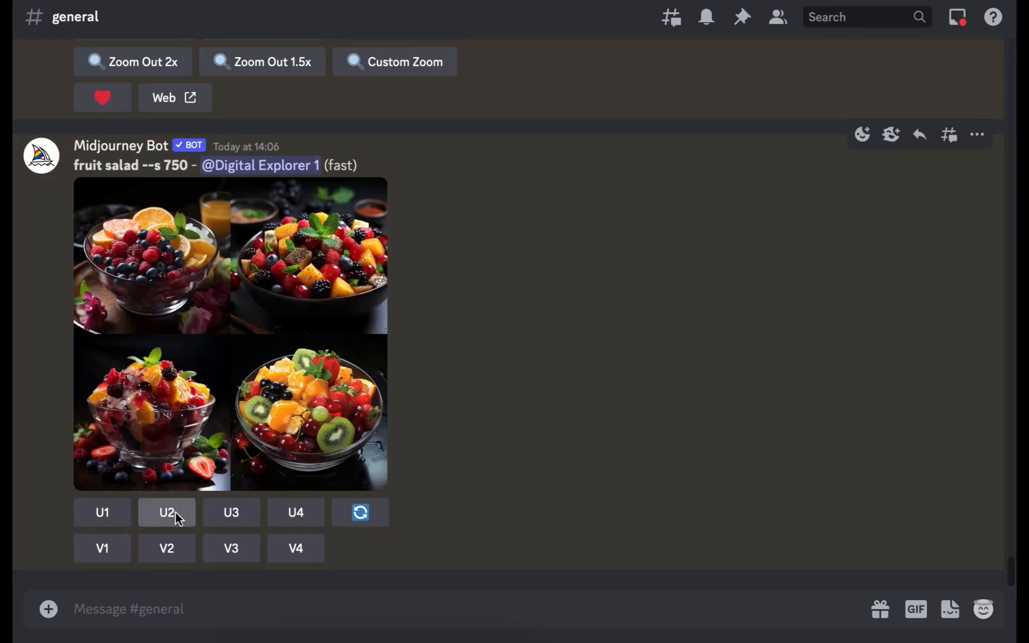
click(175, 512)
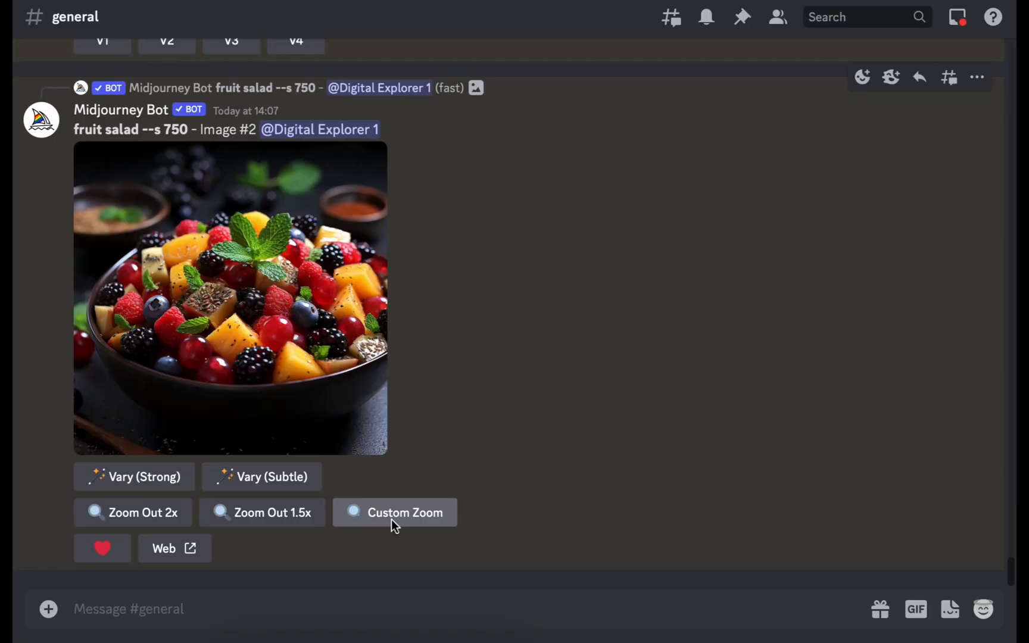
Step: Submit a custom zoom-out of the upscaled fruit salad image with aspect ratio 16:9 and zoom 1.25
click(393, 522)
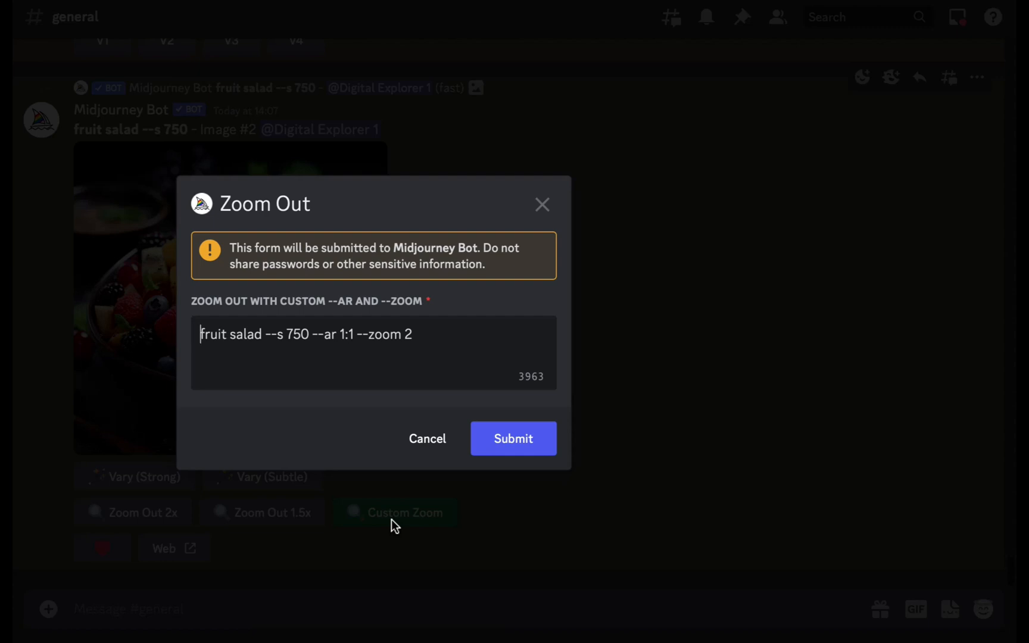
click(426, 338)
key(BackSpace)
text(1.25)
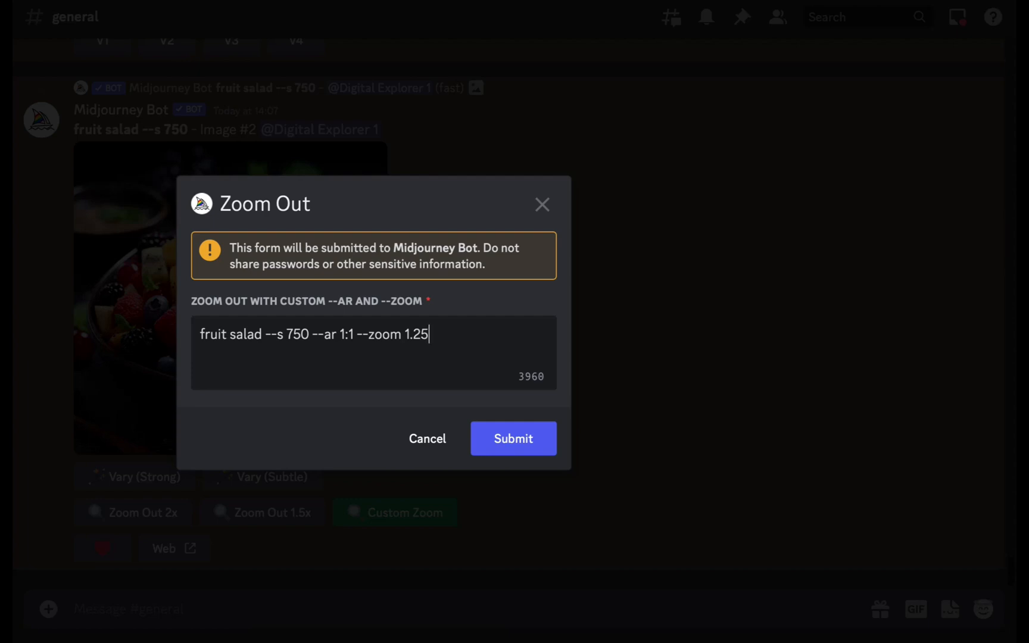
click(354, 335)
click(346, 336)
text(6)
key(BackSpace)
text(9)
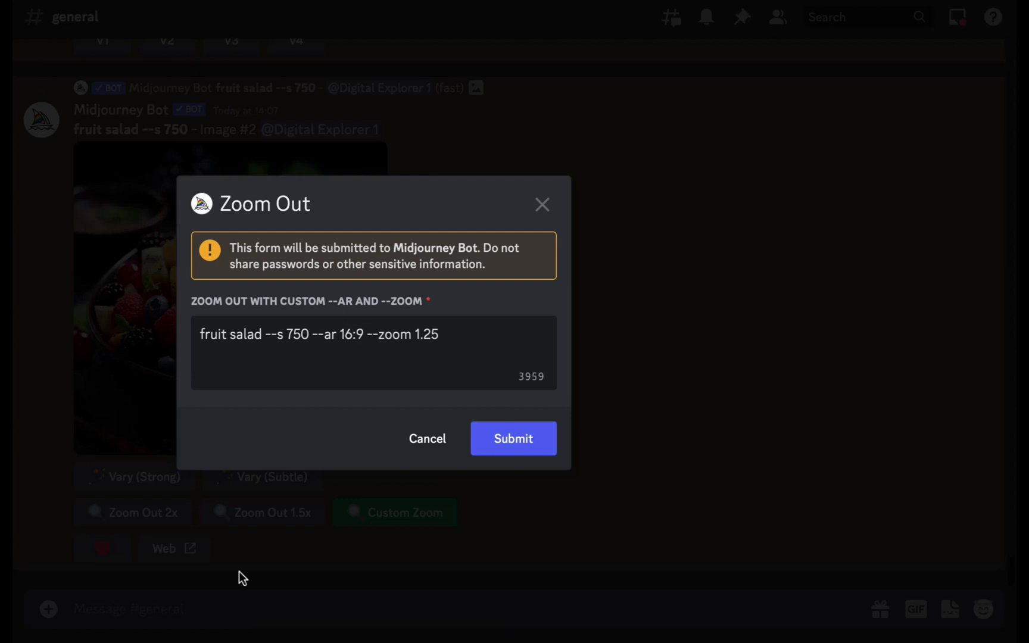
click(514, 438)
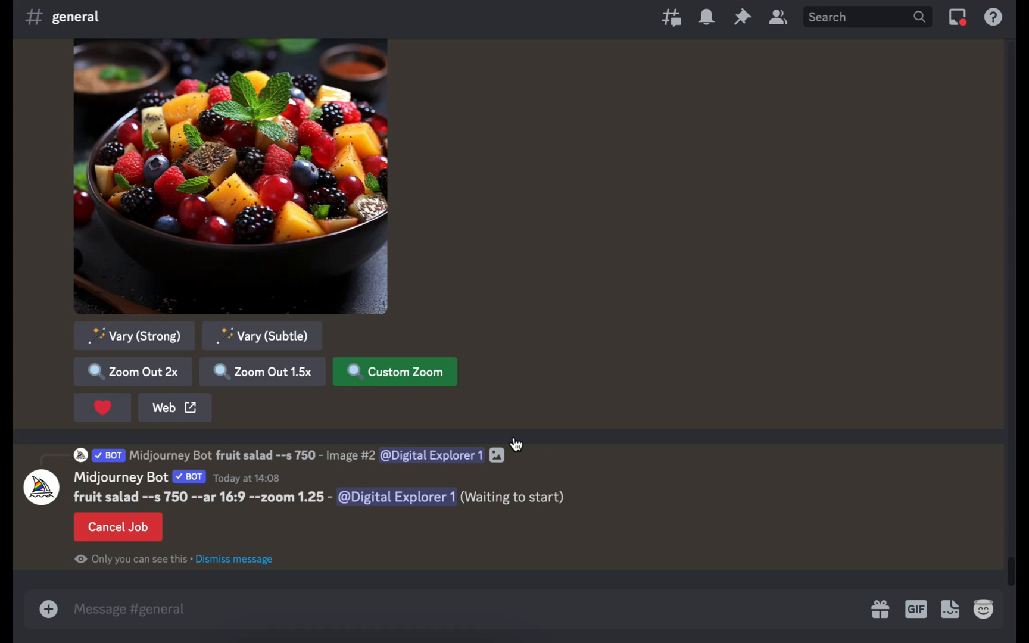
Step: View the zoomed-out 16:9 grid enlarged and upscale its first image
click(462, 345)
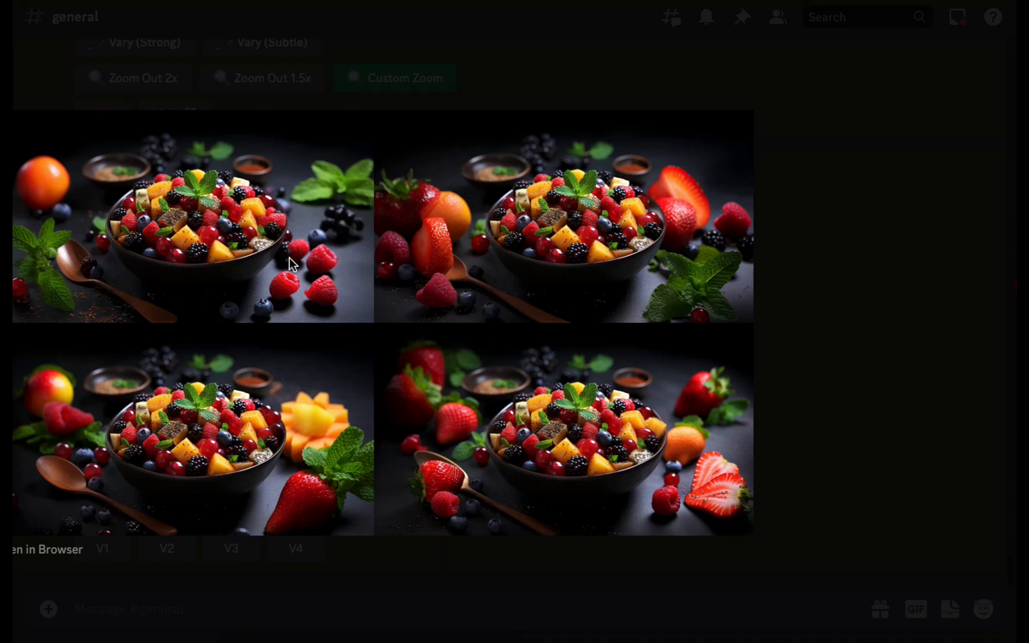
click(931, 220)
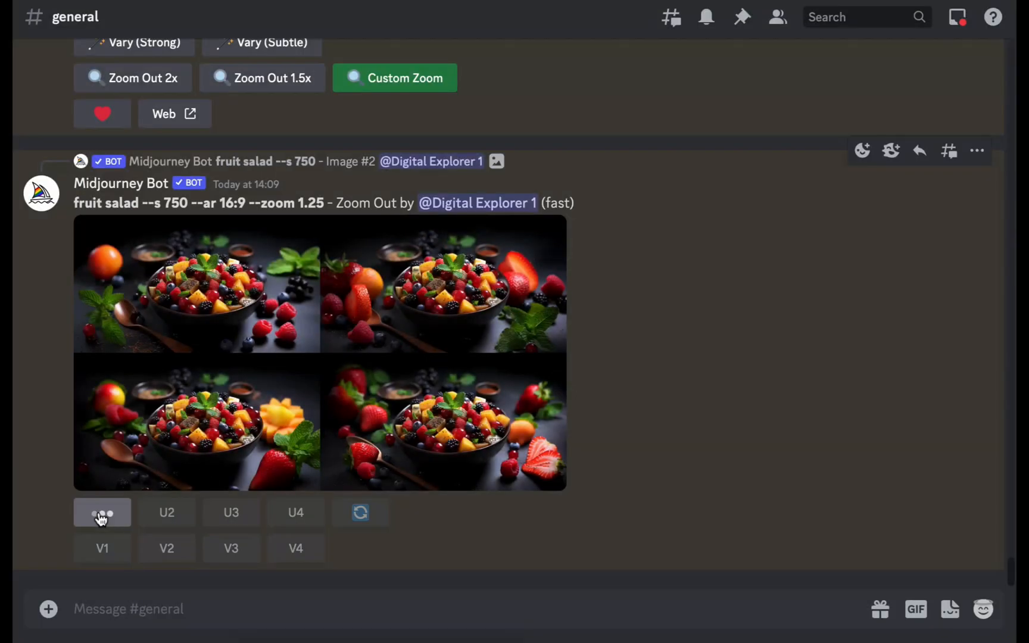
click(101, 520)
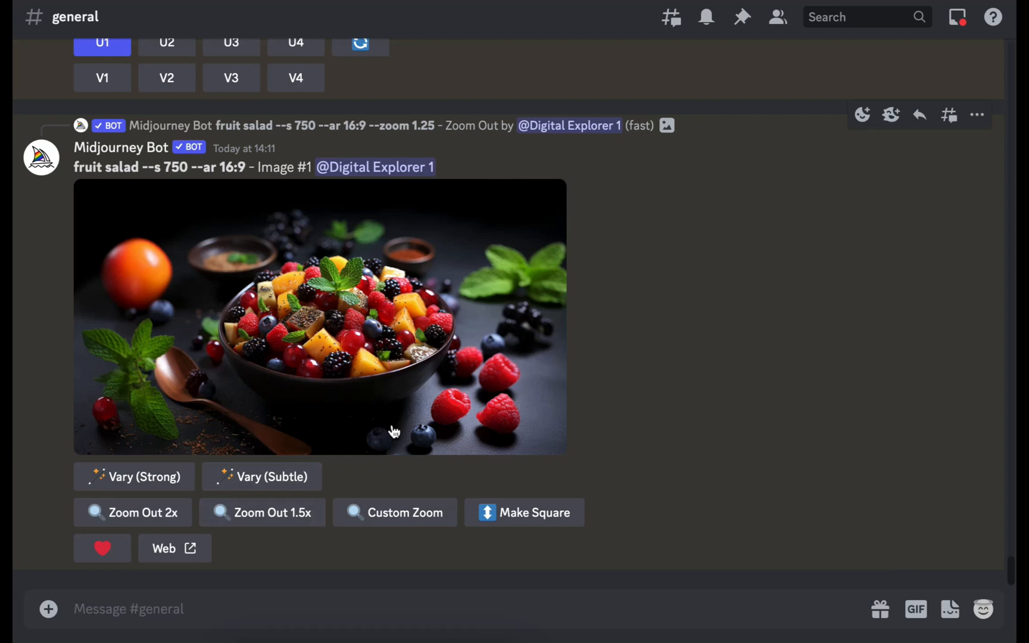
Step: Submit a custom zoom-out of the upscaled 16:9 image with zoom 1.25
click(380, 511)
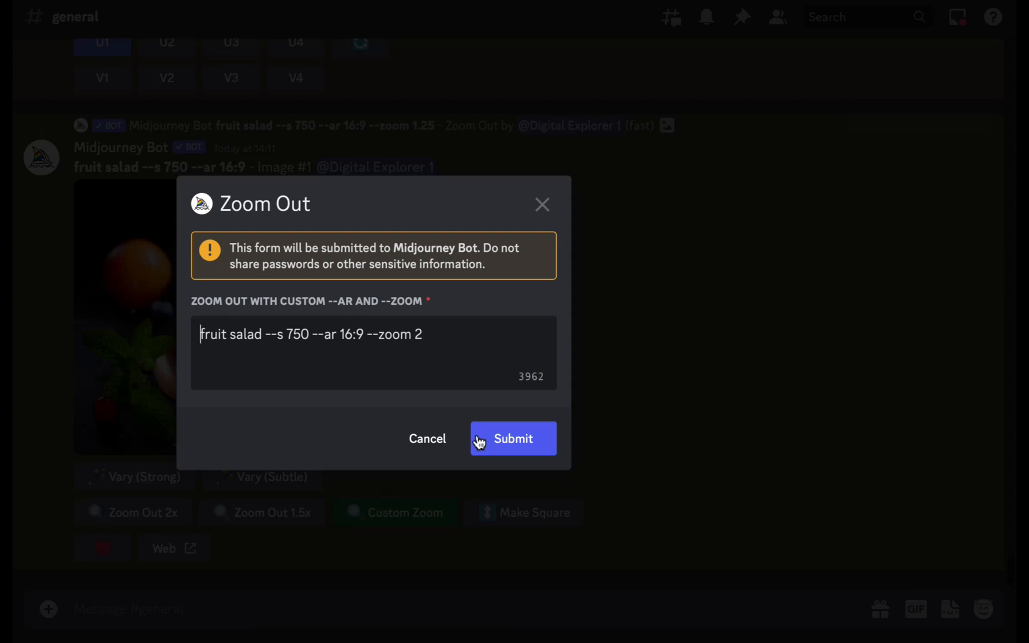
click(464, 337)
key(BackSpace)
text(1.25)
click(530, 456)
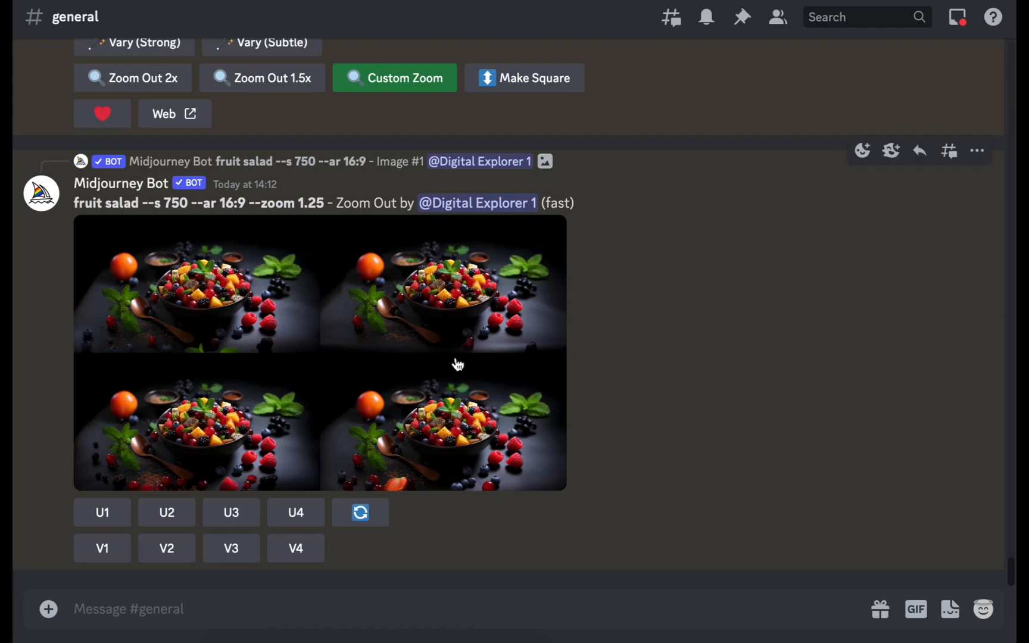
Step: Compare the images in the second zoomed-out grid at enlarged size and upscale the fourth one
click(393, 357)
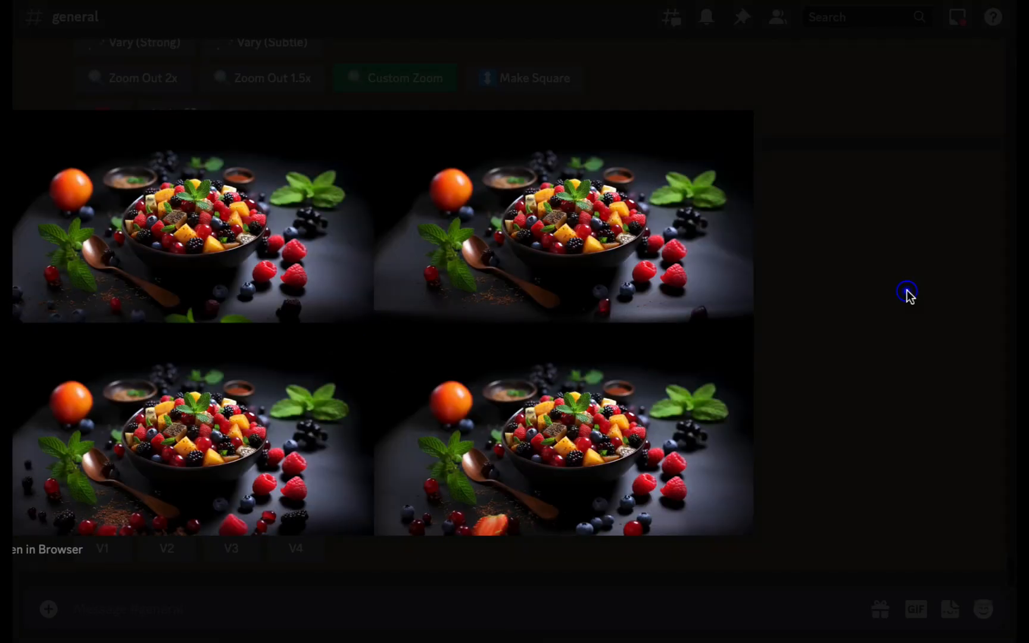
click(906, 290)
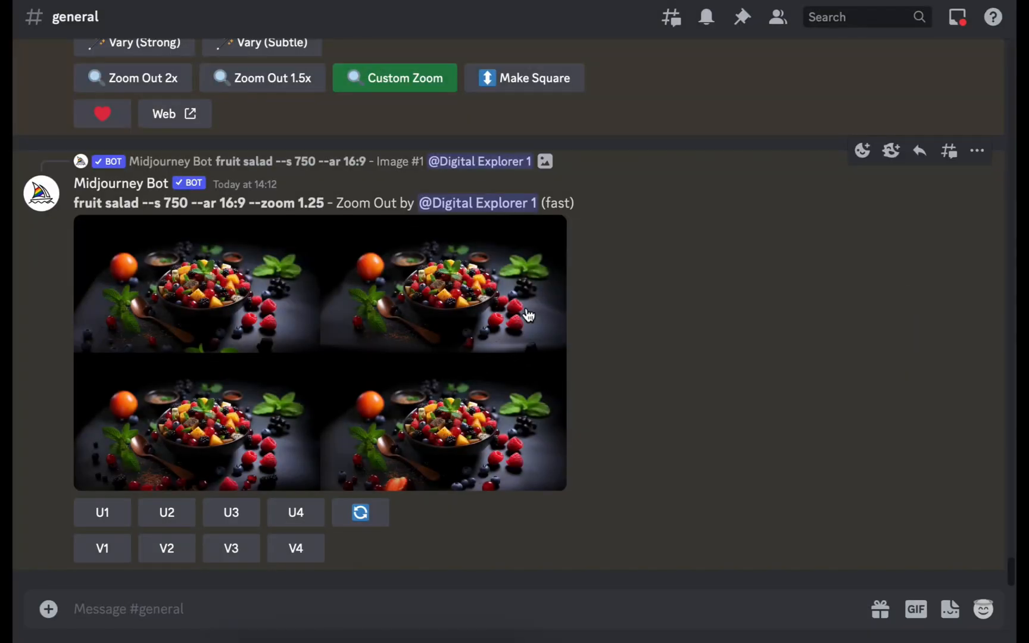
click(529, 312)
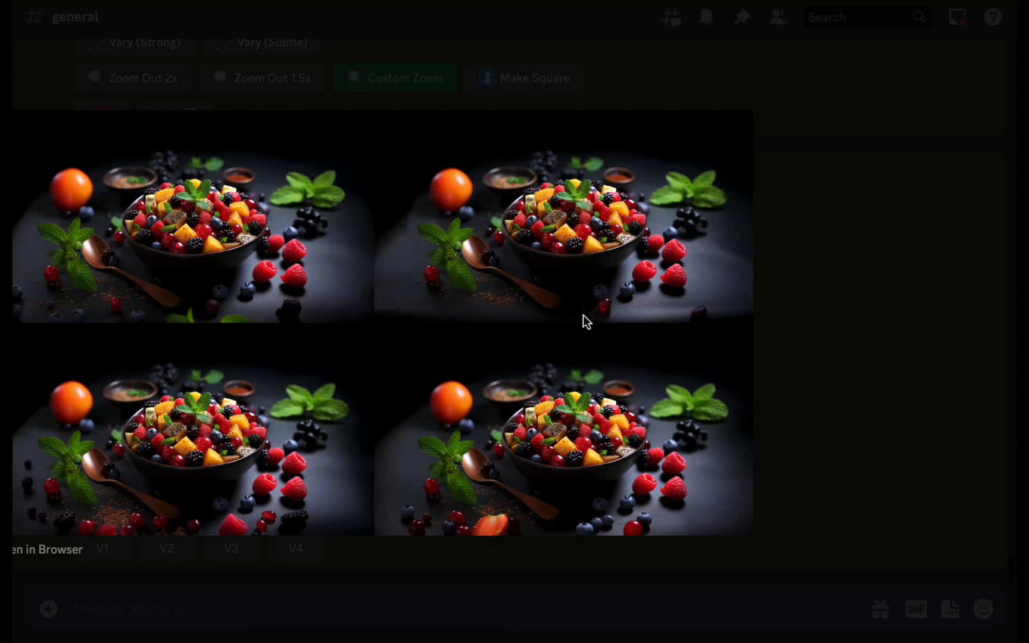
click(568, 321)
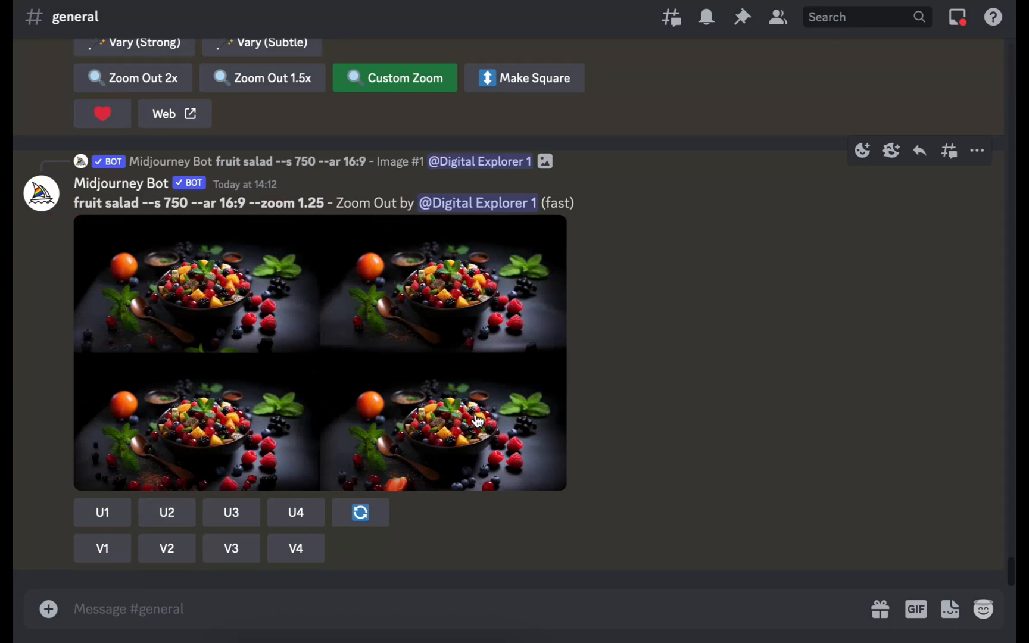
click(311, 513)
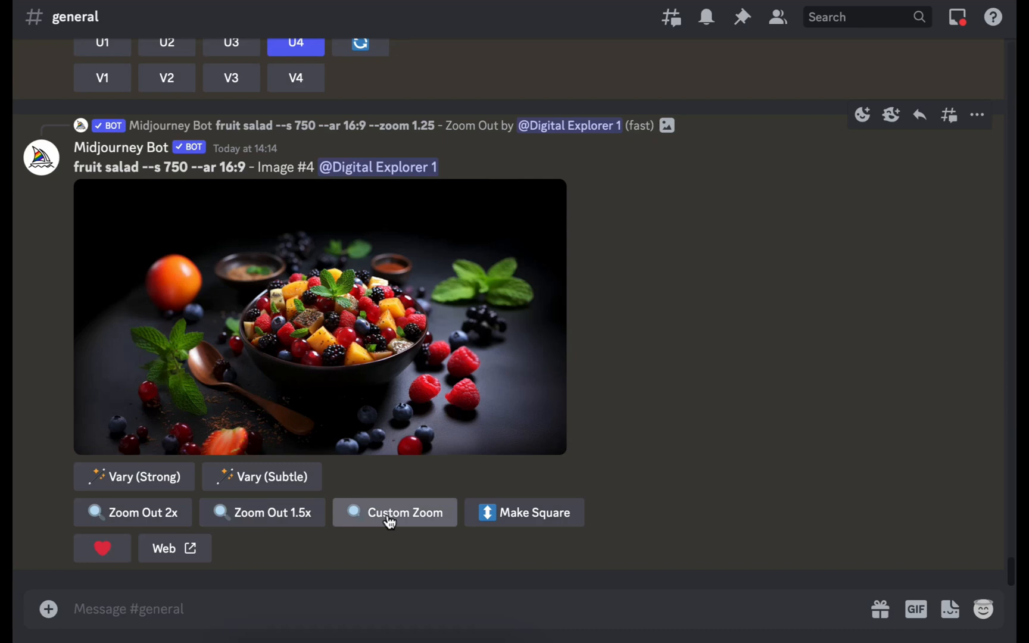
Step: Submit another custom zoom-out at 1.25 for the upscaled fourth image
click(390, 521)
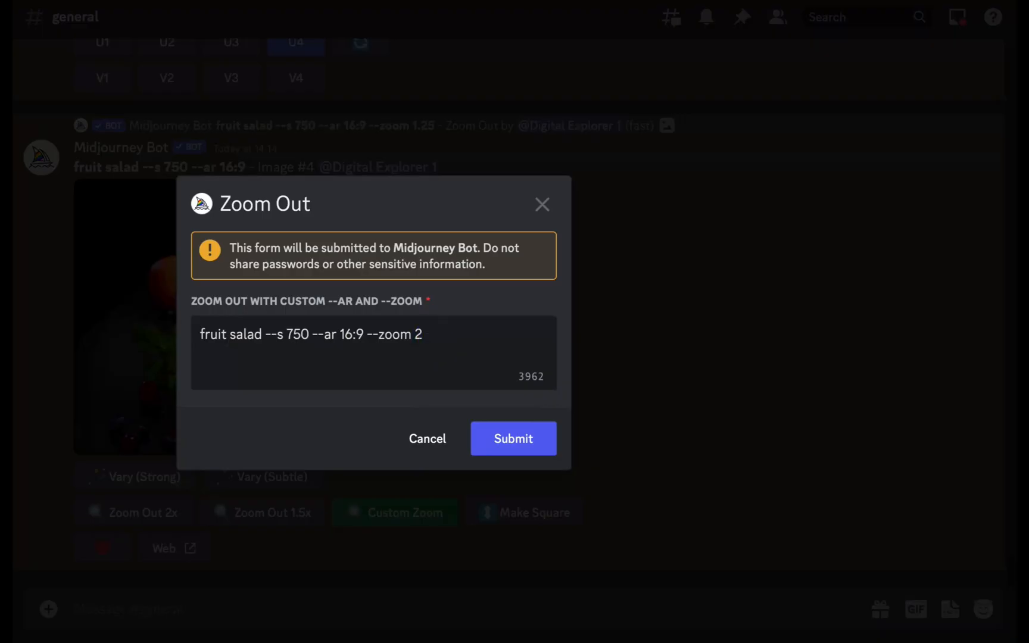
key(BackSpace)
text(1.25)
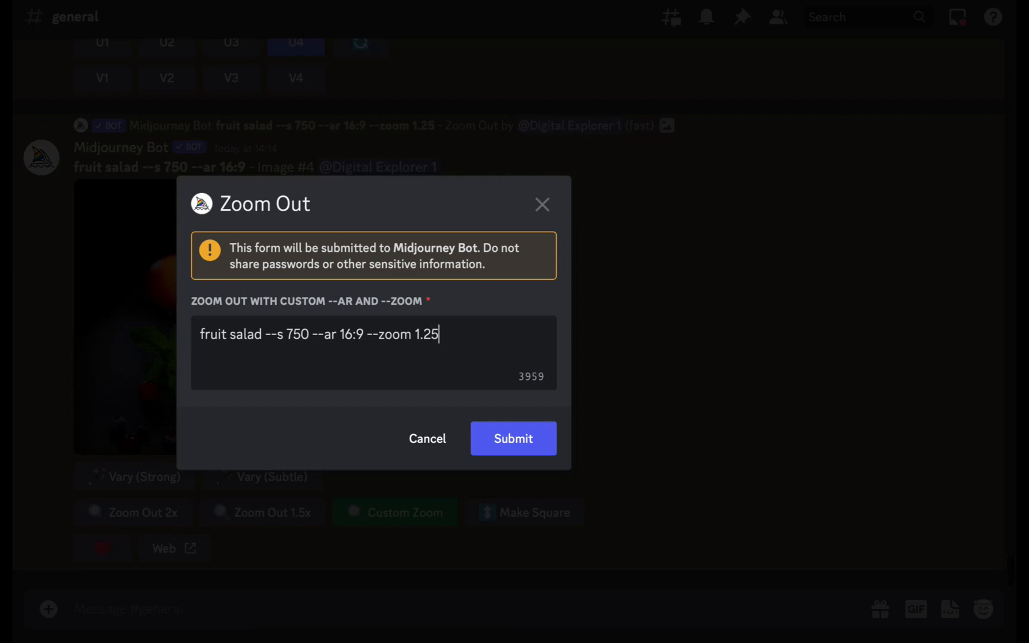
click(515, 446)
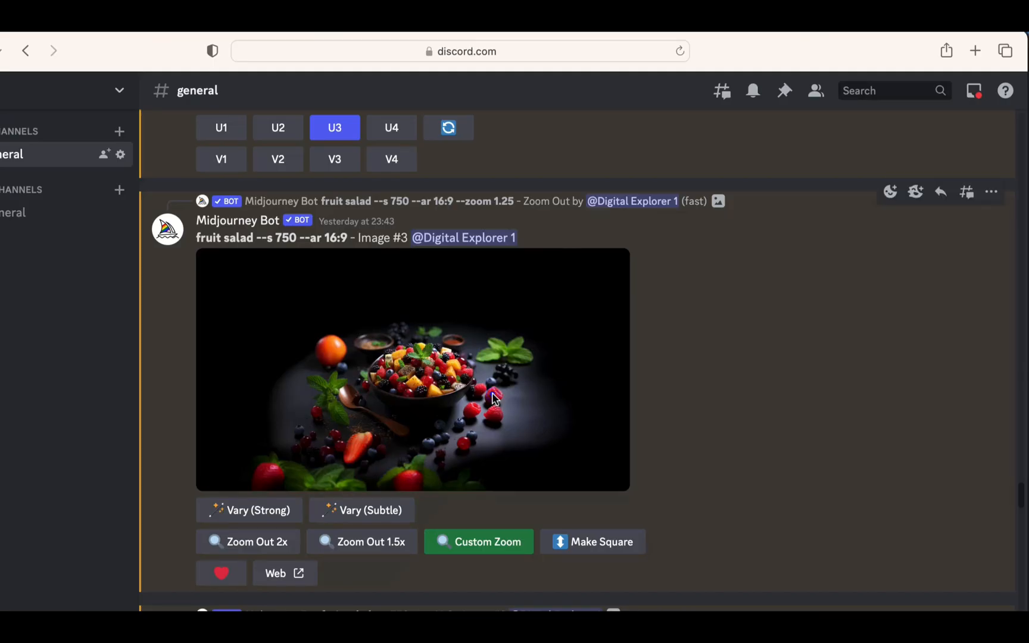
click(494, 399)
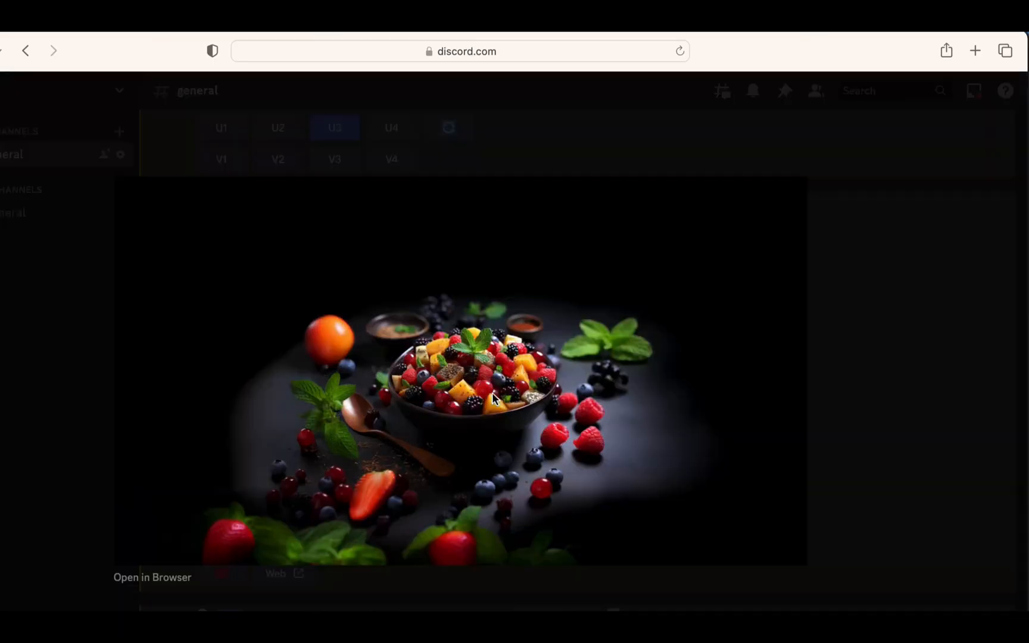
right_click(492, 392)
click(536, 468)
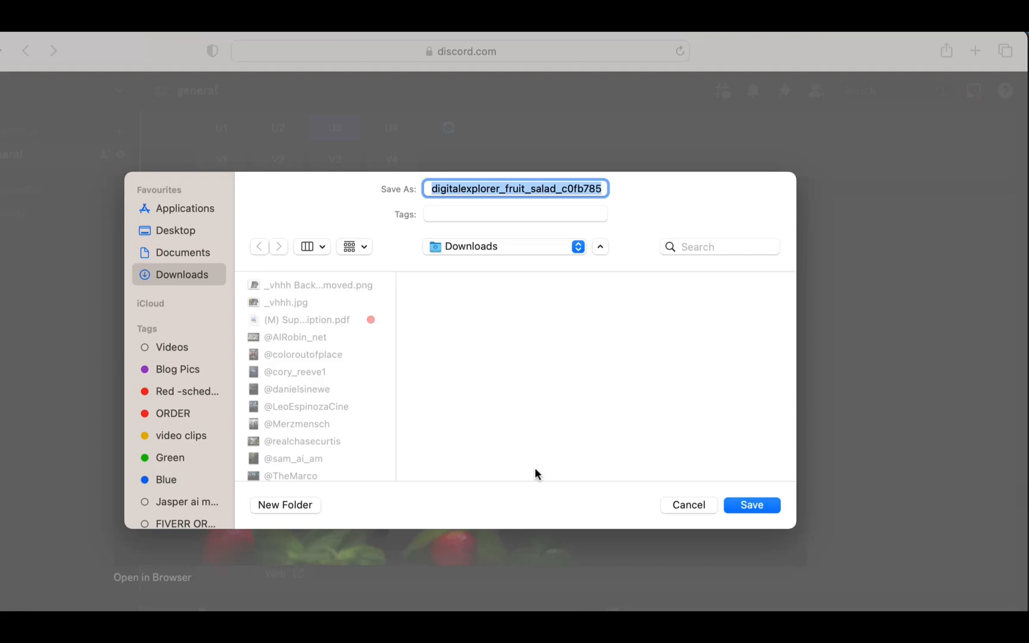
click(682, 503)
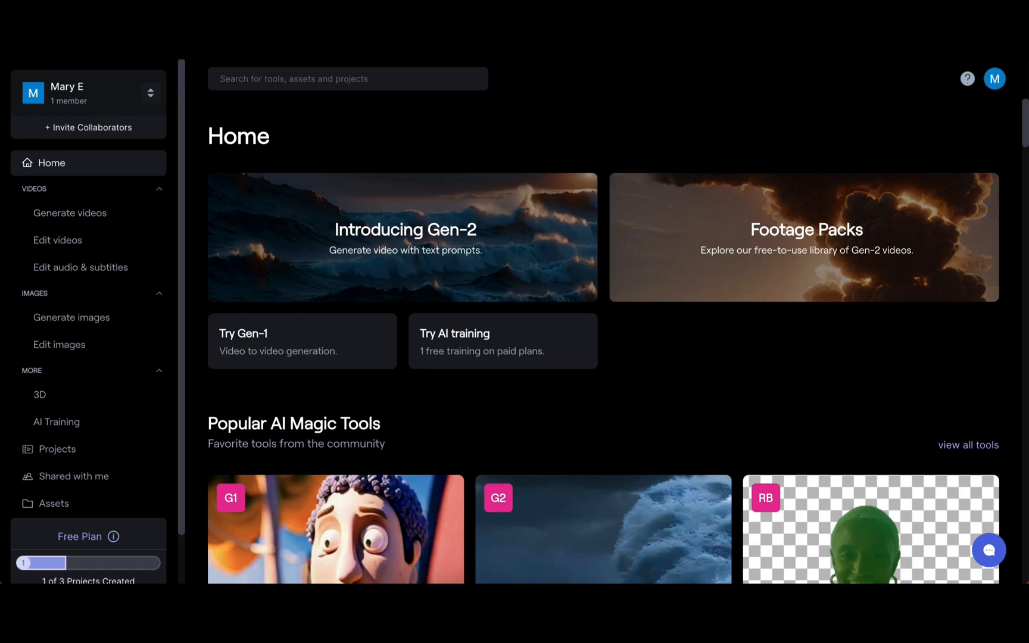
Step: Switch to Runway, open the Frame Interpolation video tool and upload the images 1 fruit salad .png to 13 fruit salad .png
click(103, 214)
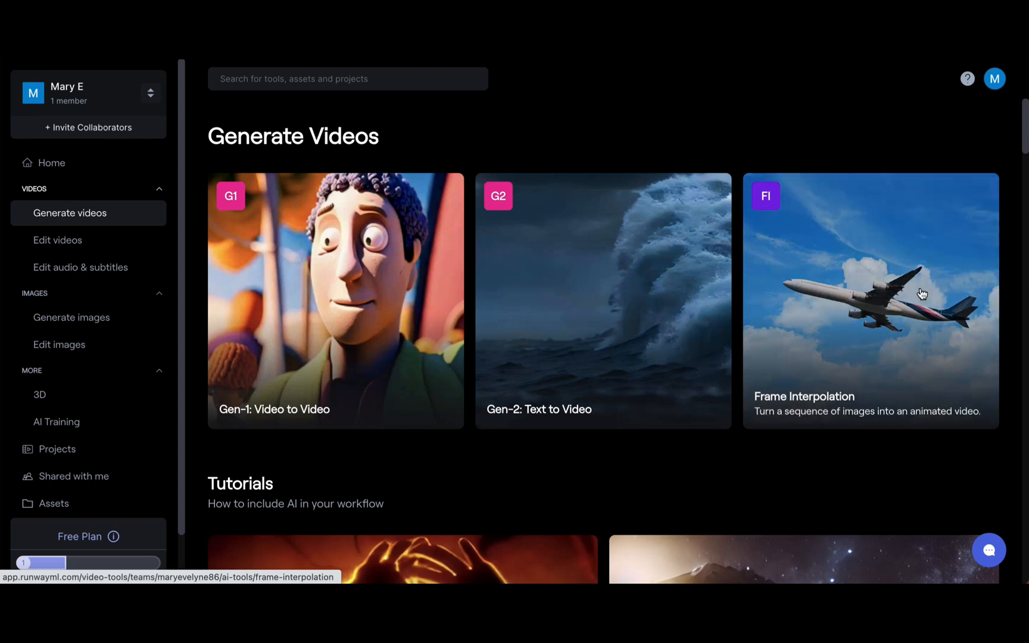
click(921, 293)
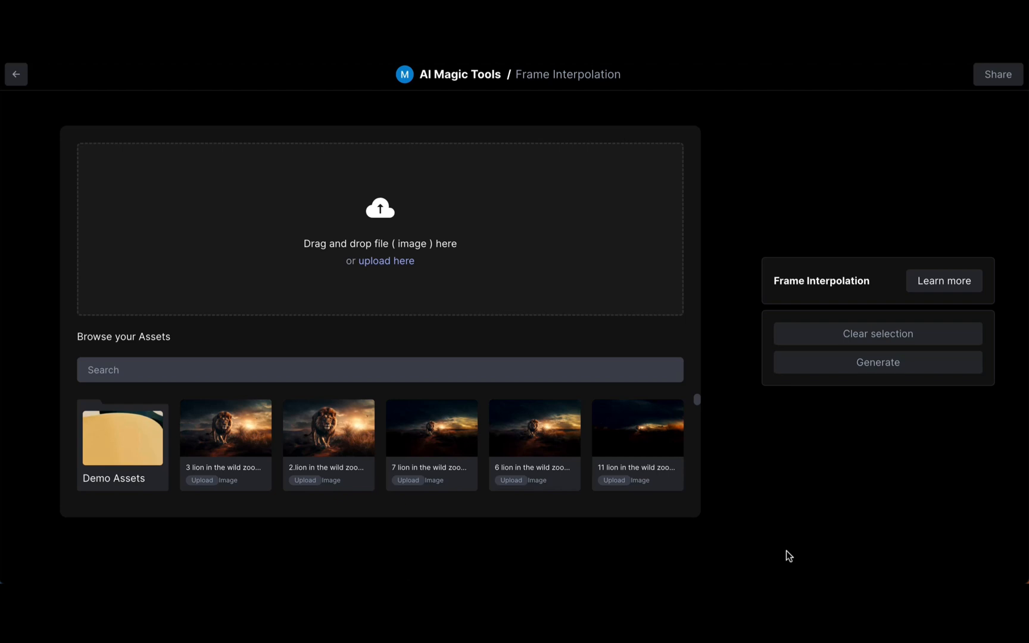
click(403, 263)
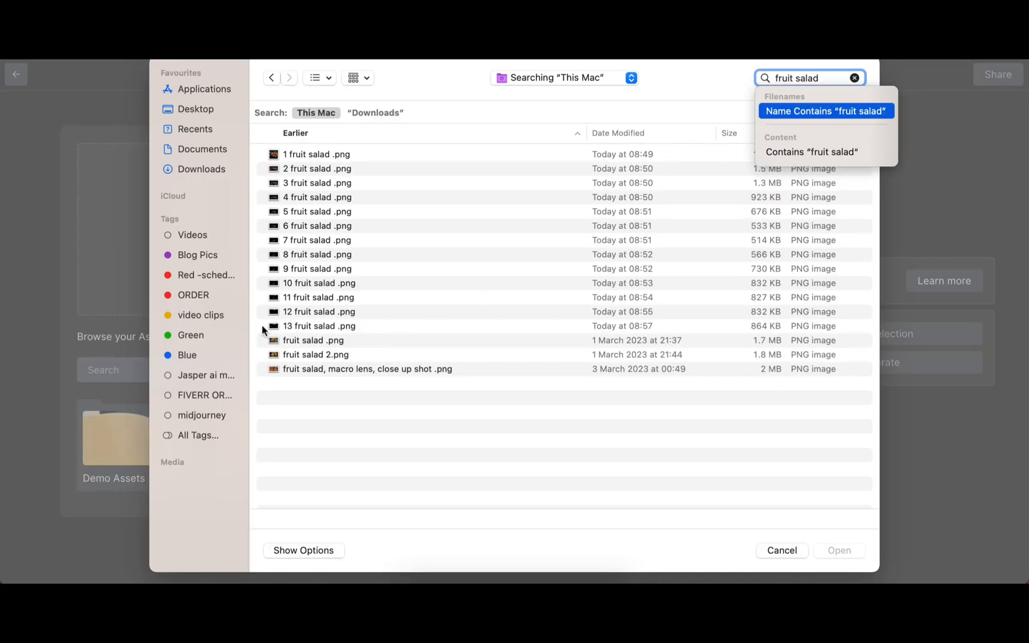
drag(275, 329, 285, 154)
click(845, 555)
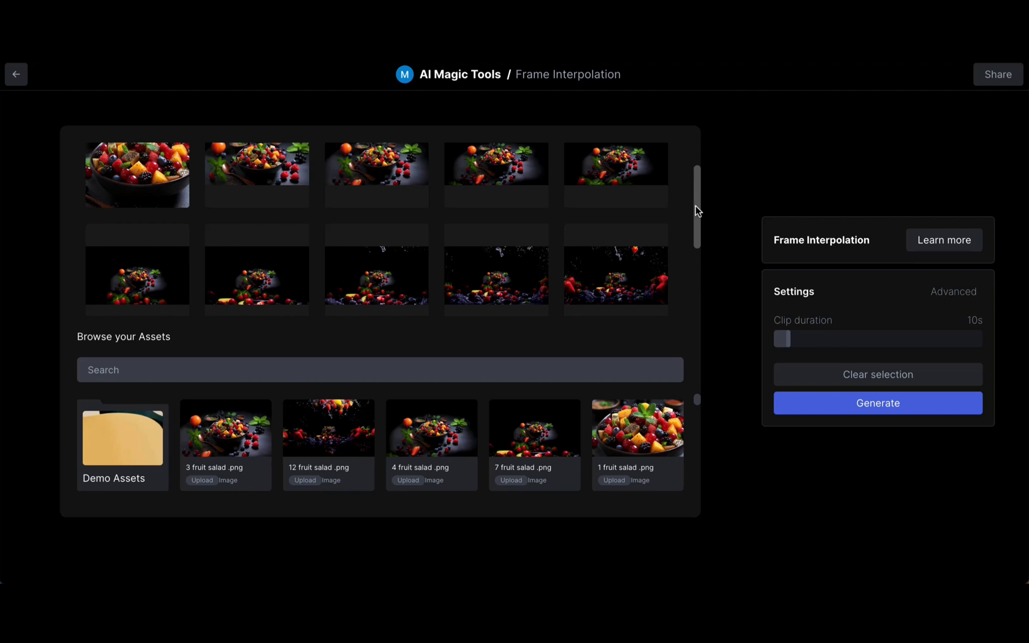
Step: Review the uploaded frame sequence, remove the square close-up first frame and show the advanced interpolation settings
drag(693, 205, 696, 180)
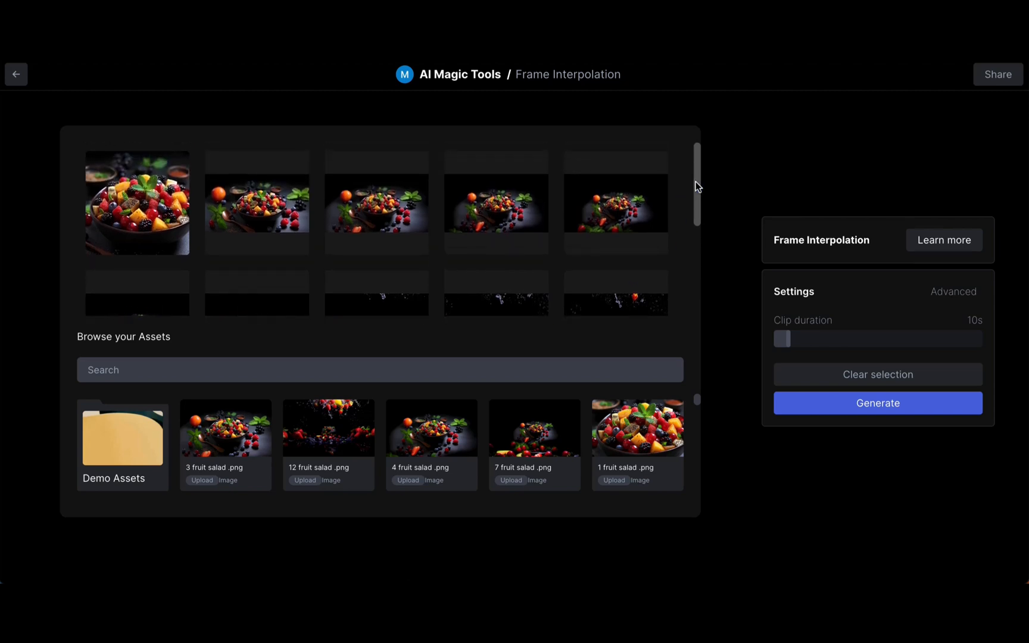
drag(696, 184, 703, 216)
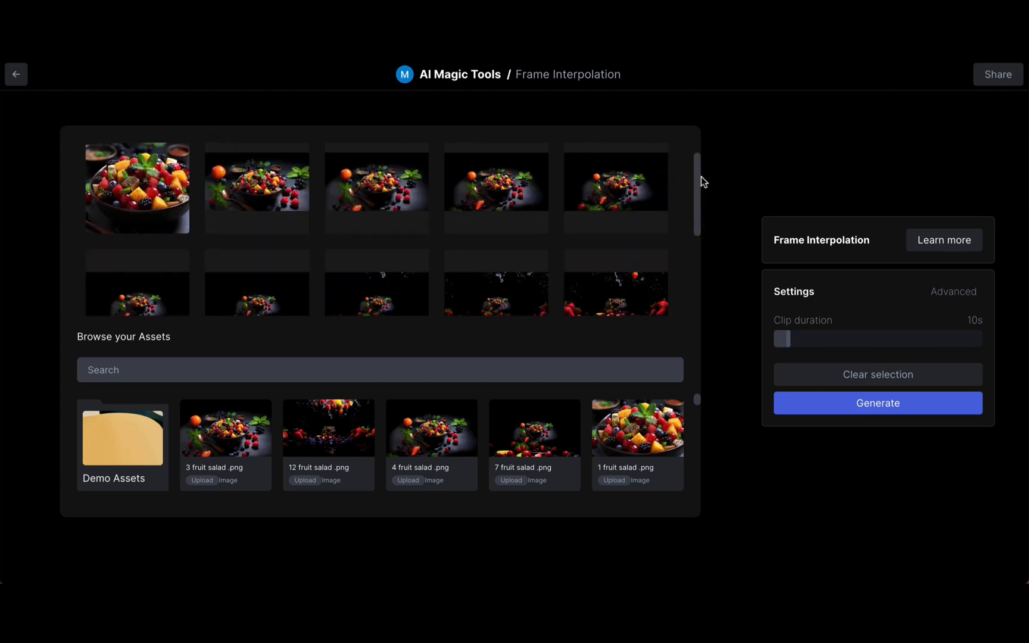
mouse_move(696, 174)
mouse_down()
mouse_move(689, 246)
mouse_move(695, 165)
mouse_up()
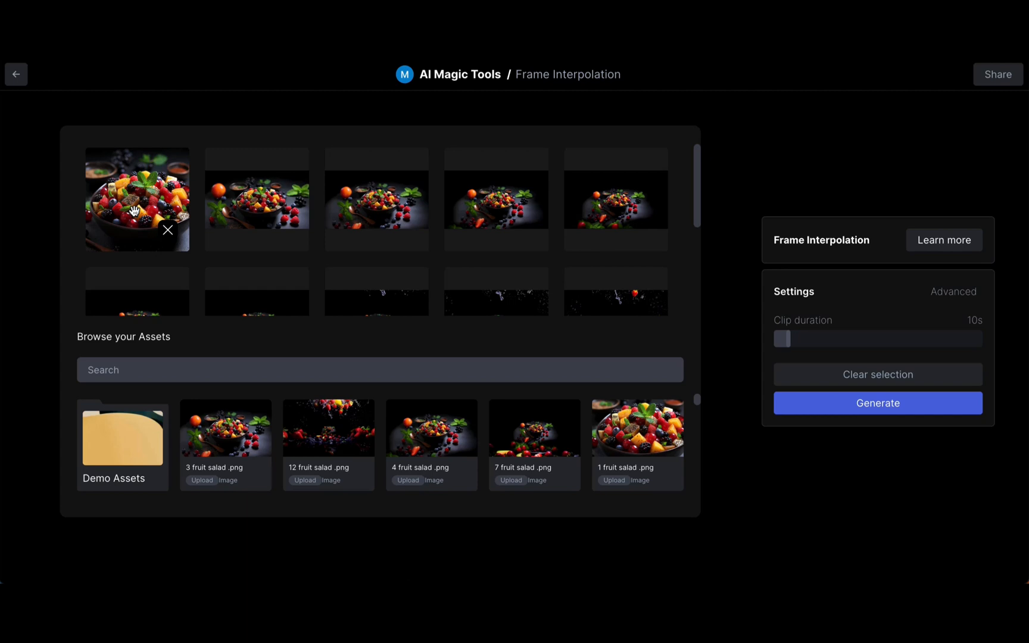
click(168, 230)
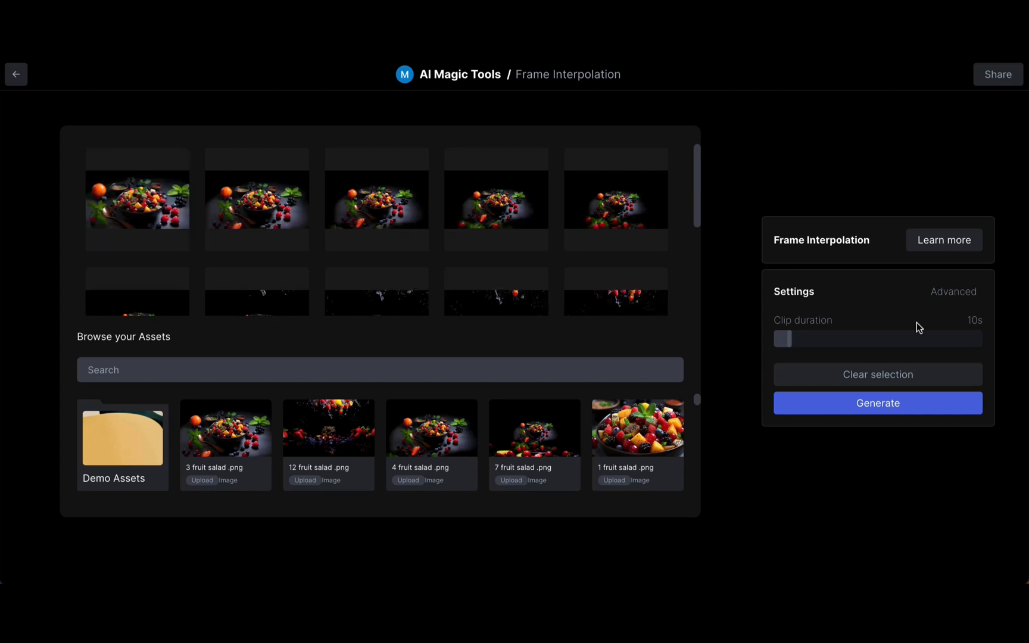
click(963, 292)
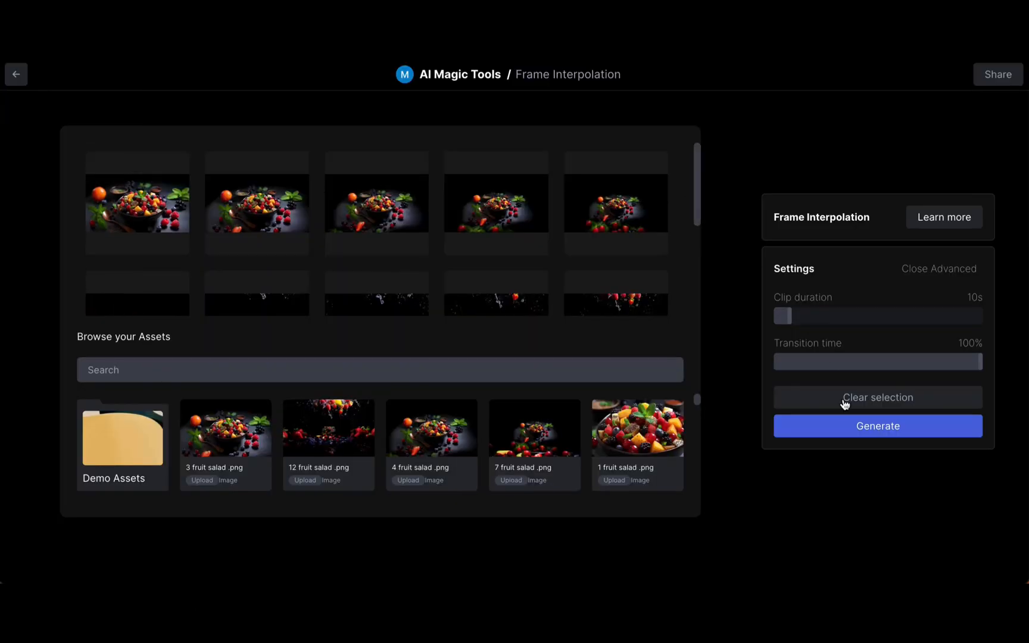
Step: Generate the interpolated video from the zoom-out frame sequence
click(850, 437)
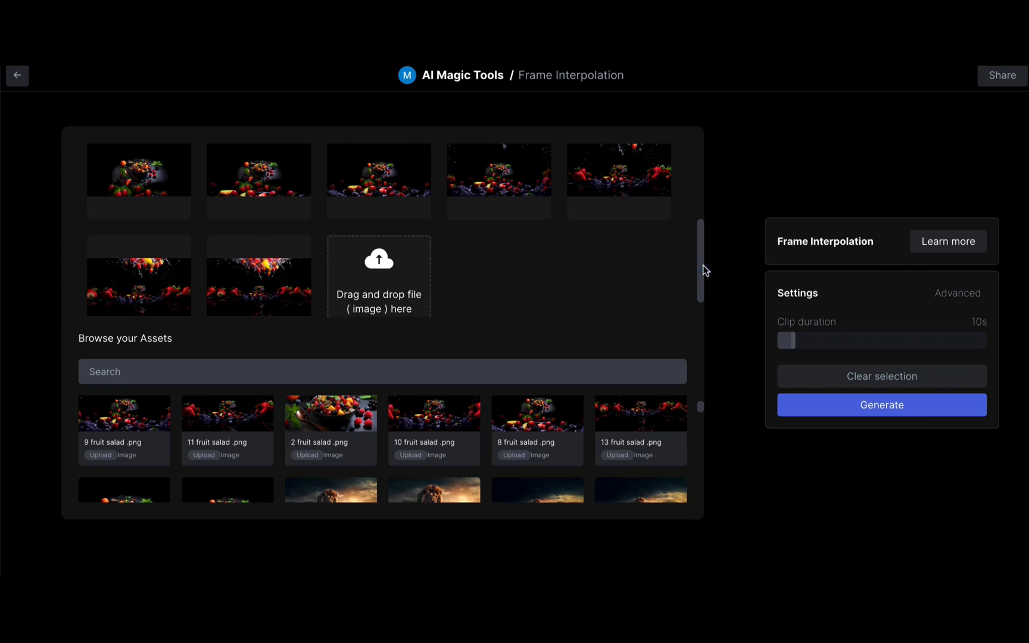
Step: Append the uploaded frames 12, 11, 10, 9 and 8 fruit salad .png in descending order after the last frame of the sequence
drag(701, 409, 698, 398)
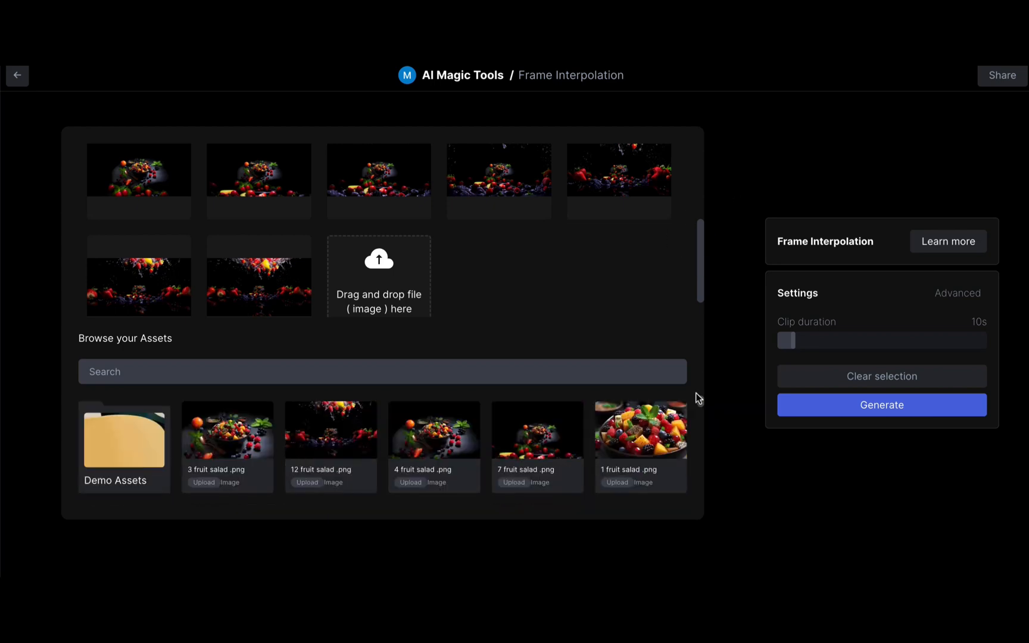
drag(698, 297, 701, 270)
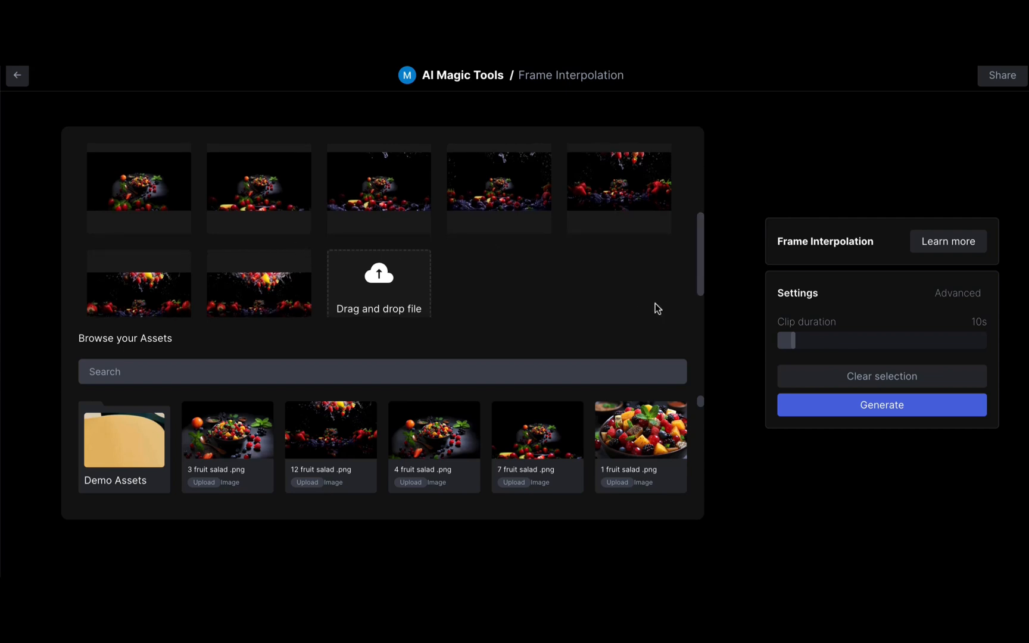
drag(698, 284, 697, 285)
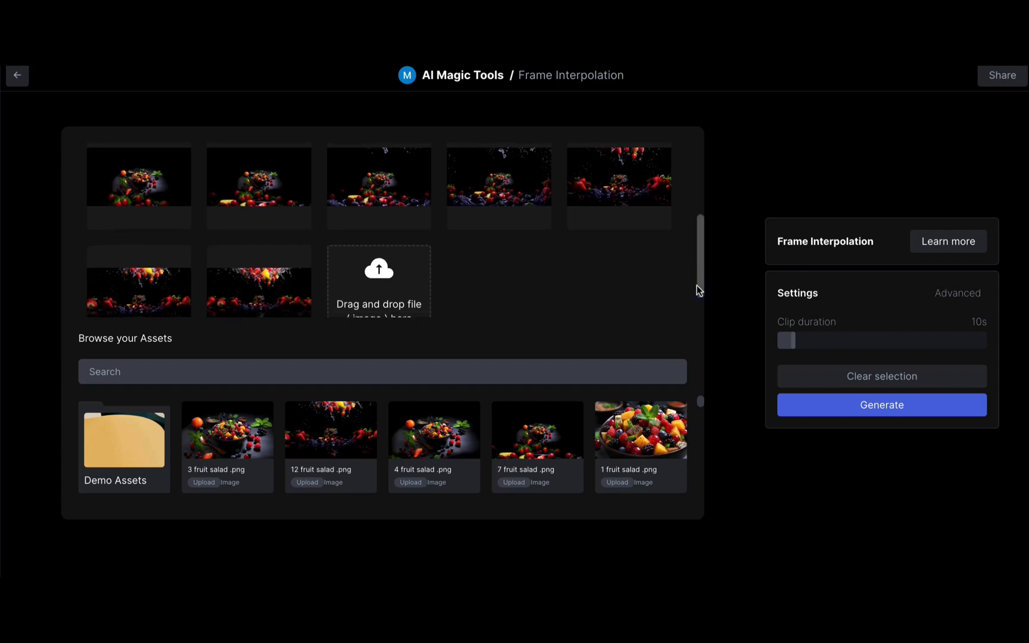
click(347, 414)
drag(349, 418, 383, 275)
scroll(698, 307, down, 1)
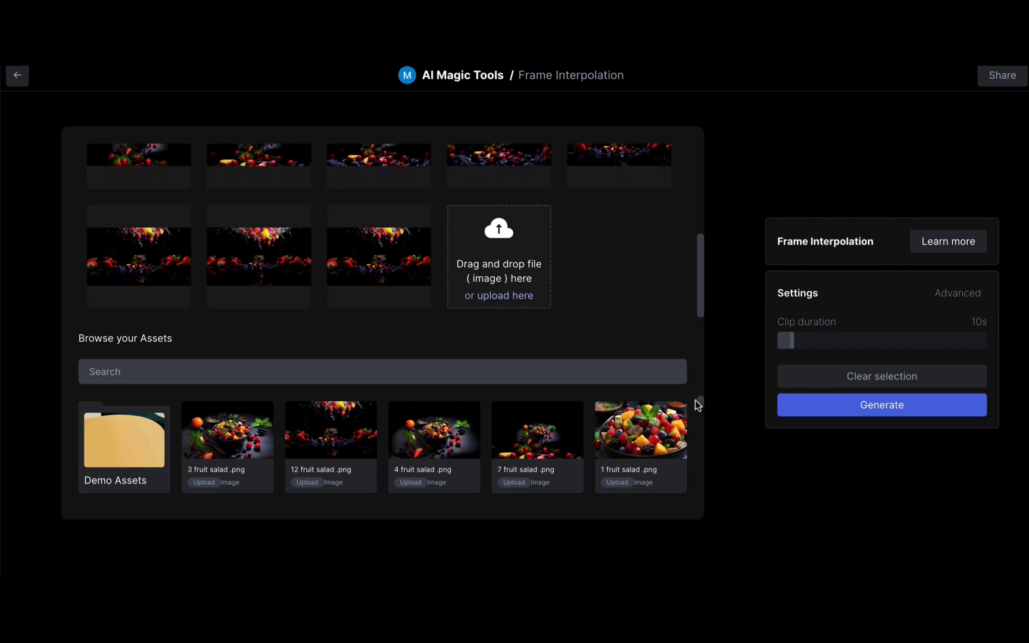
scroll(699, 405, down, 3)
drag(249, 433, 503, 277)
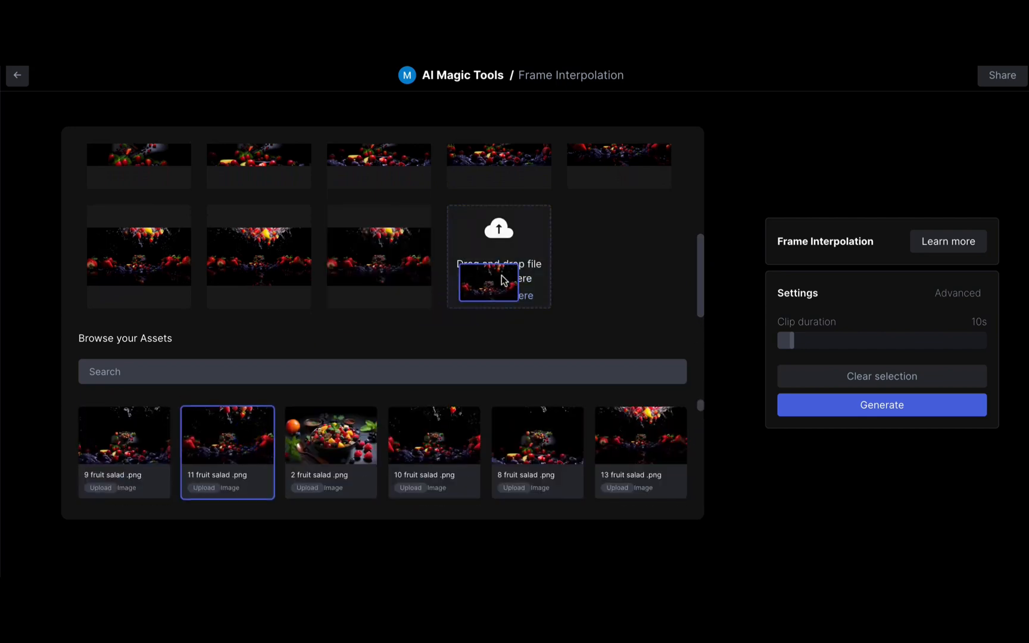
drag(433, 438, 610, 277)
scroll(596, 274, down, 2)
drag(125, 438, 136, 296)
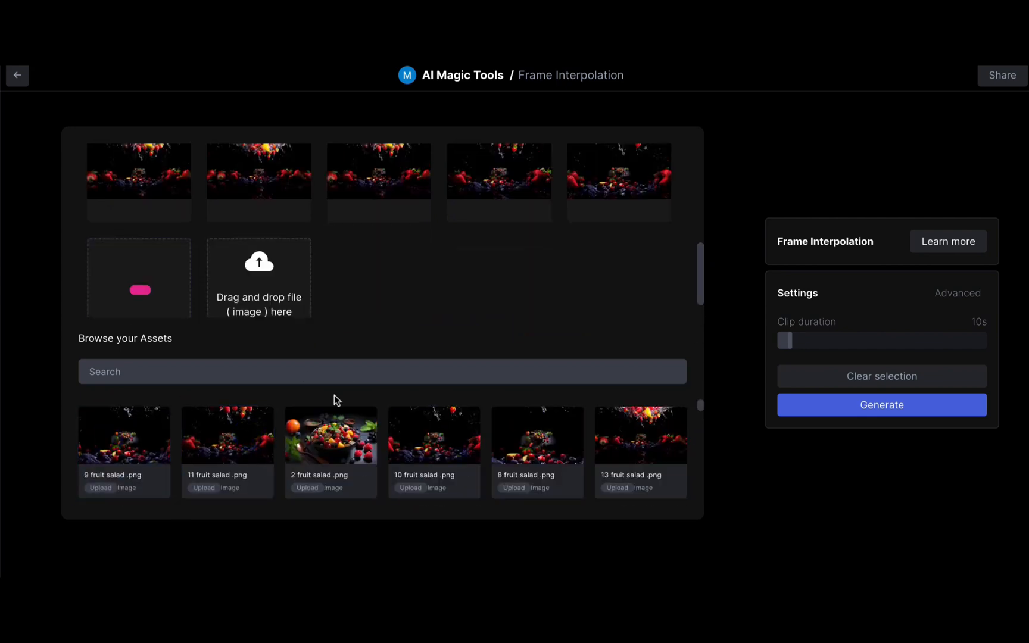
drag(535, 436, 384, 276)
Step: Complete the reversed part of the sequence by appending frames 7, 6, 5, 4, 3 and 2 fruit salad .png in that order
scroll(590, 418, up, 3)
scroll(632, 266, down, 1)
scroll(381, 440, down, 3)
drag(227, 462, 455, 283)
drag(124, 461, 641, 262)
scroll(619, 262, down, 2)
scroll(434, 441, up, 3)
drag(434, 429, 101, 275)
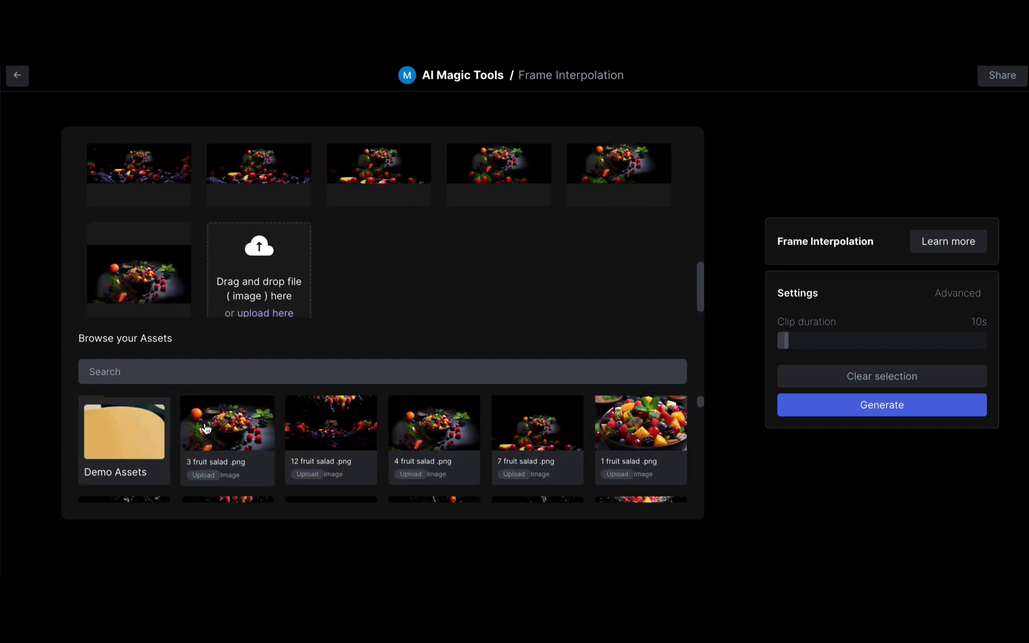
drag(227, 429, 262, 285)
scroll(381, 441, down, 2)
drag(330, 451, 388, 297)
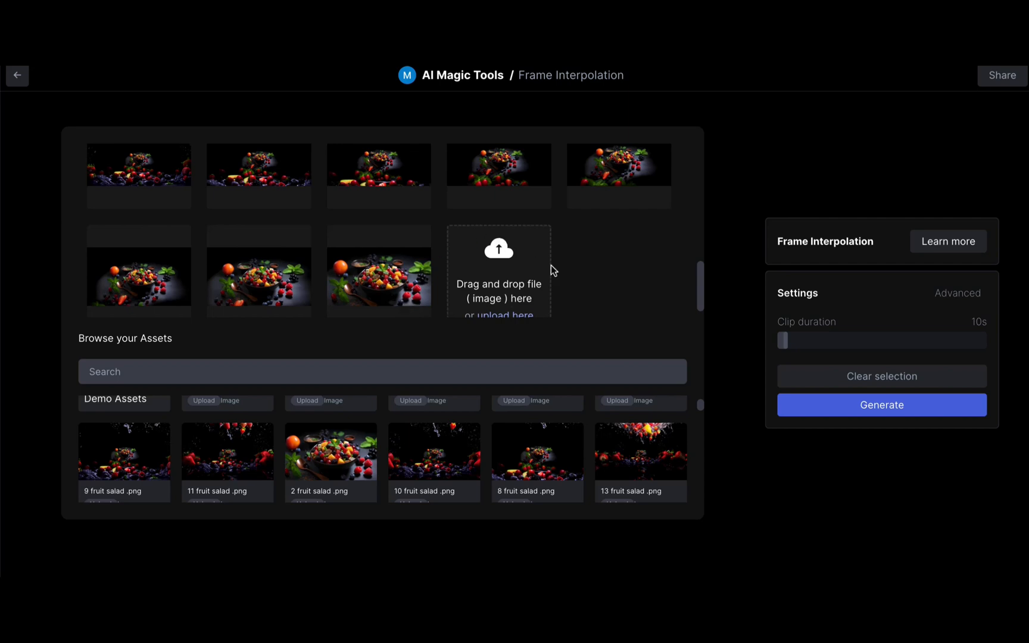
Step: Set the clip duration to 19.25s in the advanced settings and generate the video from the forward-and-back sequence
scroll(551, 262, up, 5)
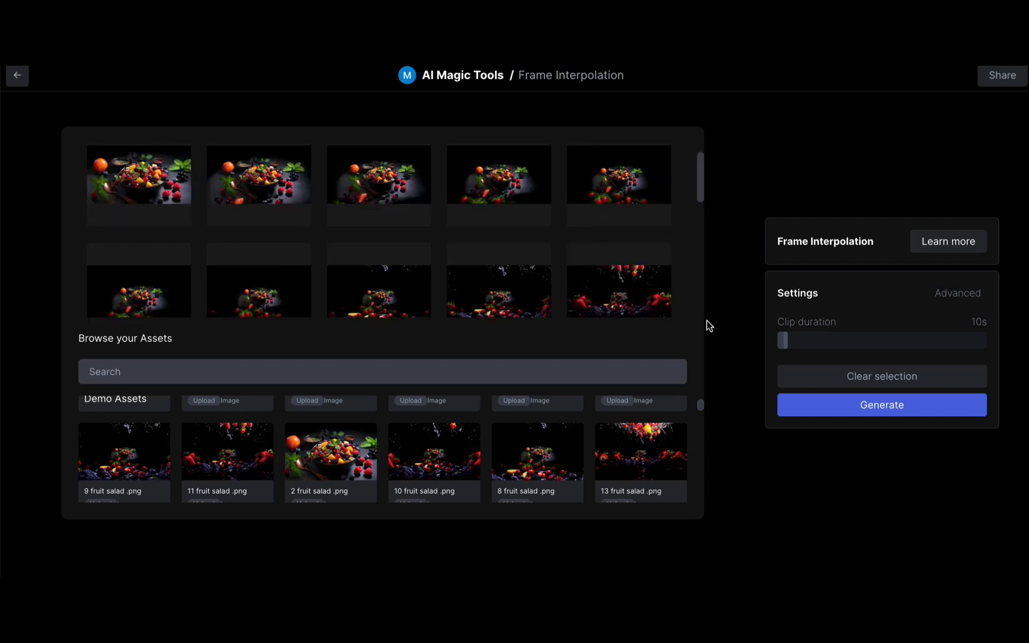
click(946, 294)
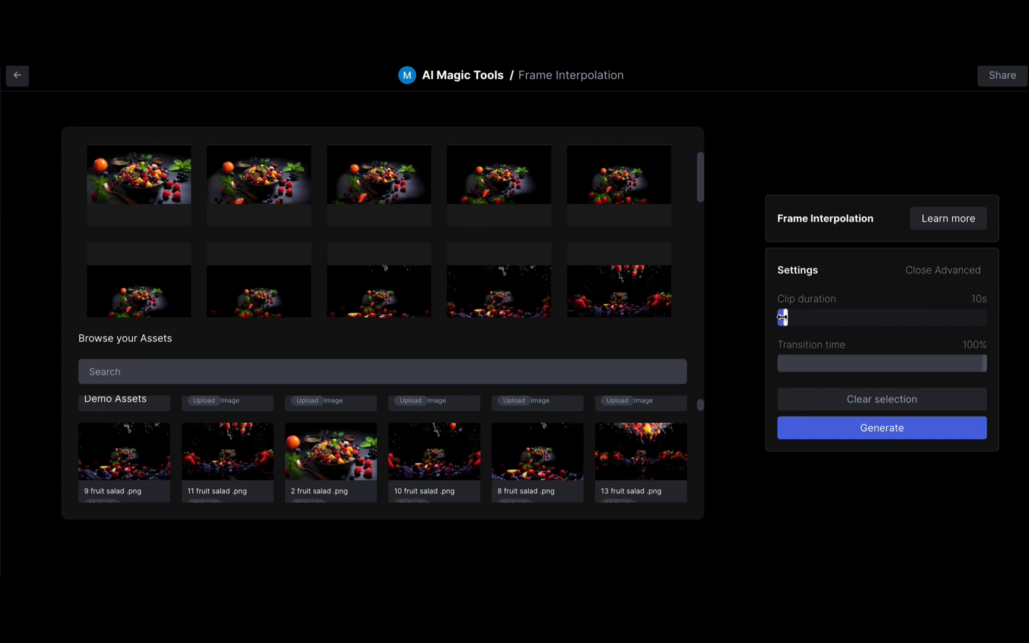
click(782, 317)
drag(787, 317, 794, 319)
click(908, 429)
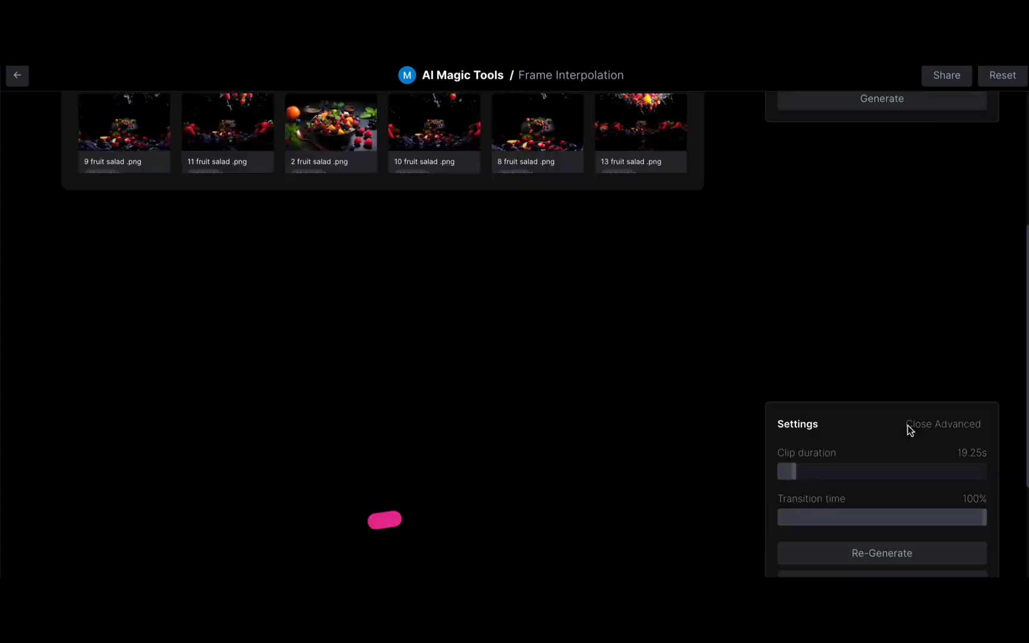